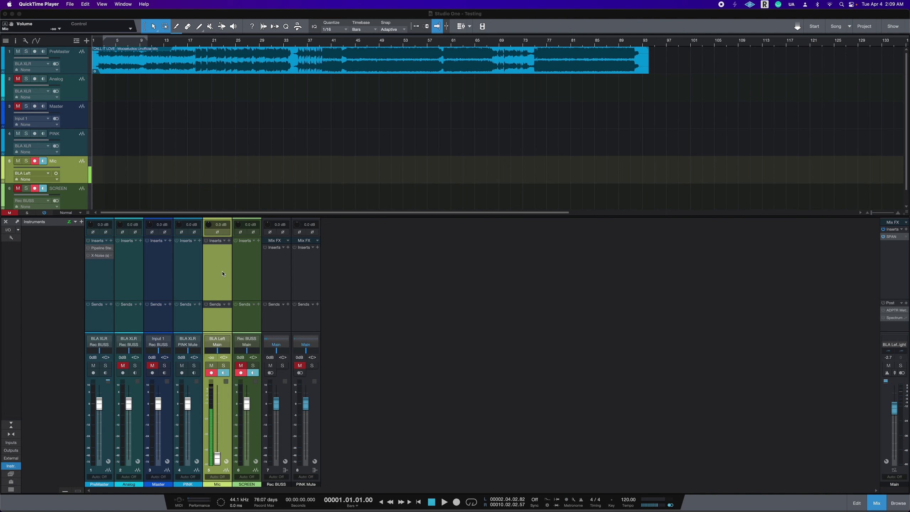
- Focus the 'Testing' song and select the PreMaster track
{"action": "left_click", "coordinate": [354, 68]}
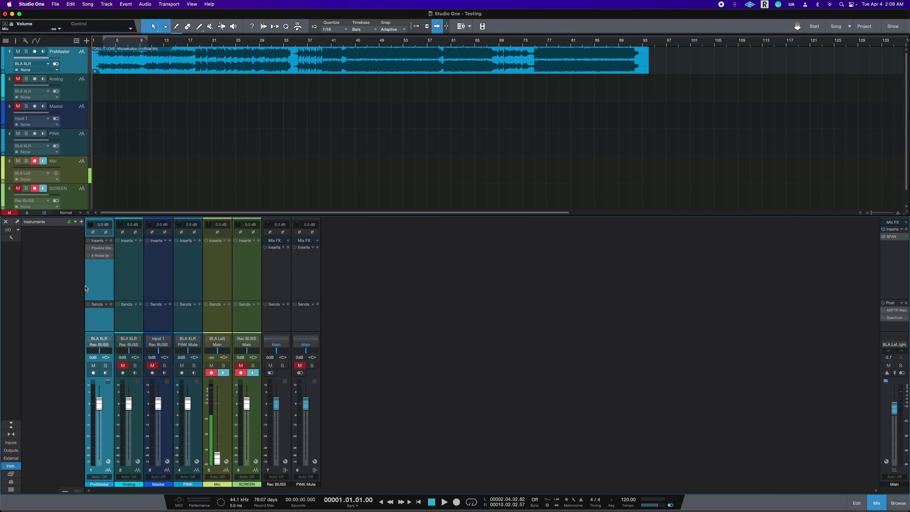
- Insert Newfangled EQuivocate on PreMaster by searching 'equ' in the plug-in browser
{"action": "left_click", "coordinate": [110, 241]}
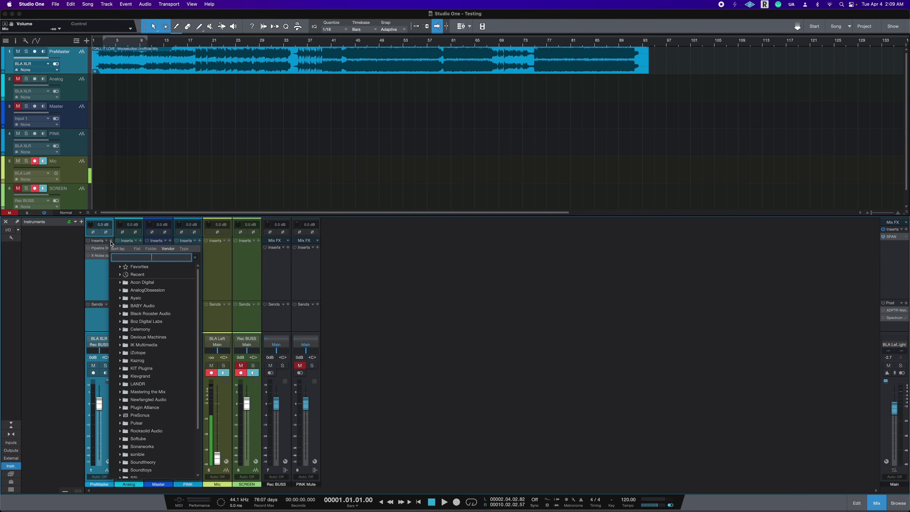
{"action": "type", "text": "equ"}
{"action": "key", "text": "Return"}
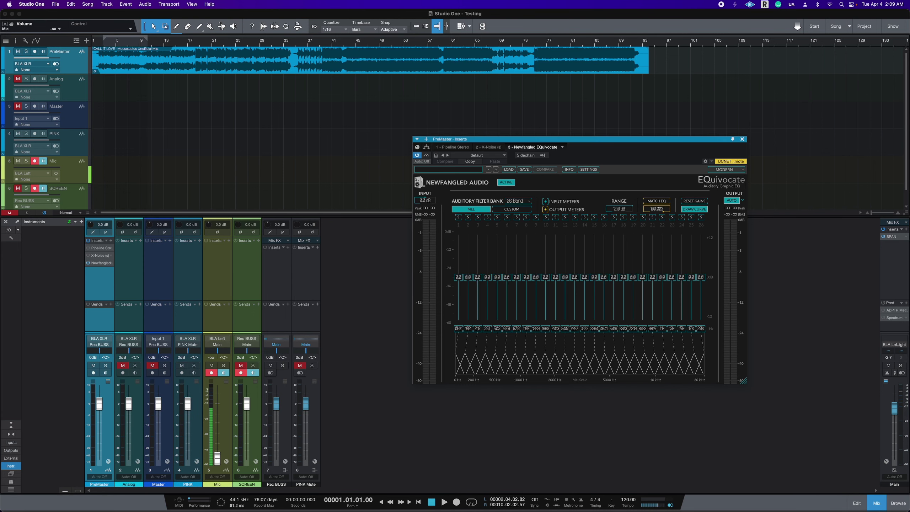
{"action": "left_click_drag", "start_coordinate": [591, 161], "coordinate": [241, 82]}
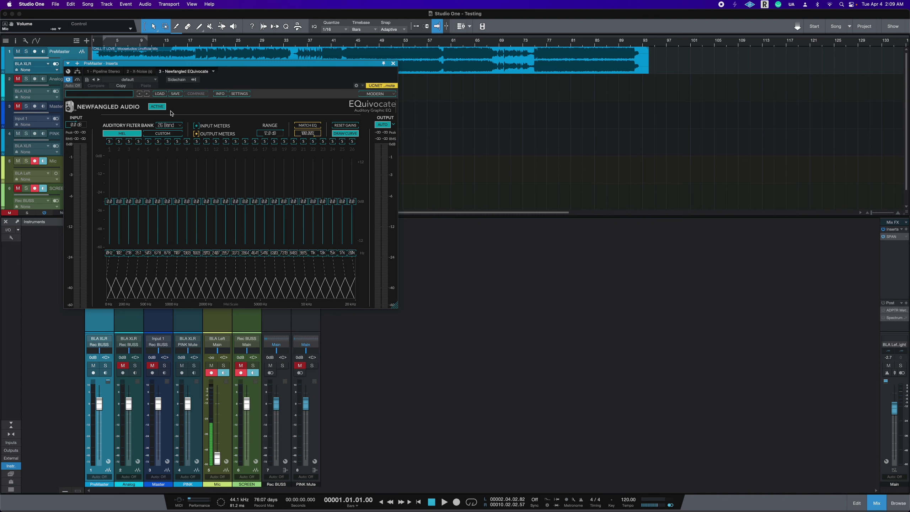
- Bypass EQuivocate, raise its range from 12 to 24 dB, and show PINK's inserts
{"action": "left_click", "coordinate": [157, 107]}
{"action": "left_click_drag", "start_coordinate": [269, 133], "coordinate": [272, 22]}
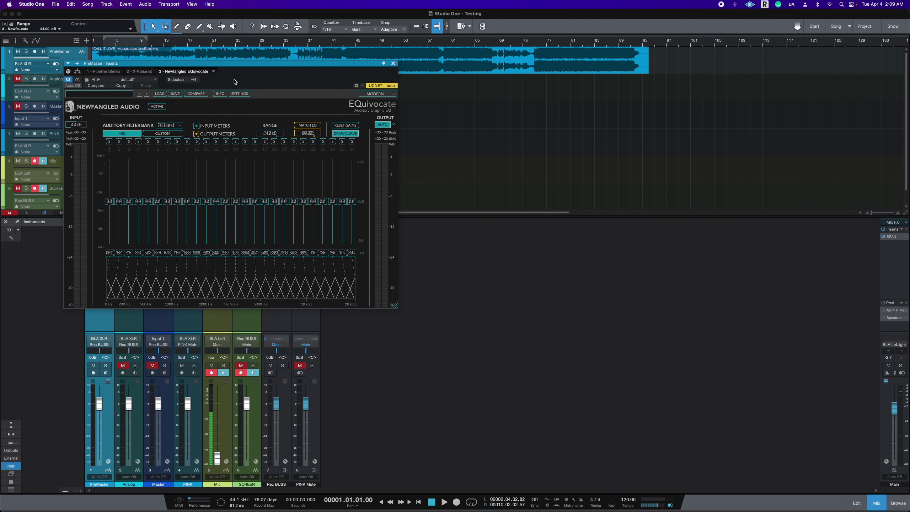
{"action": "left_click_drag", "start_coordinate": [234, 82], "coordinate": [559, 253]}
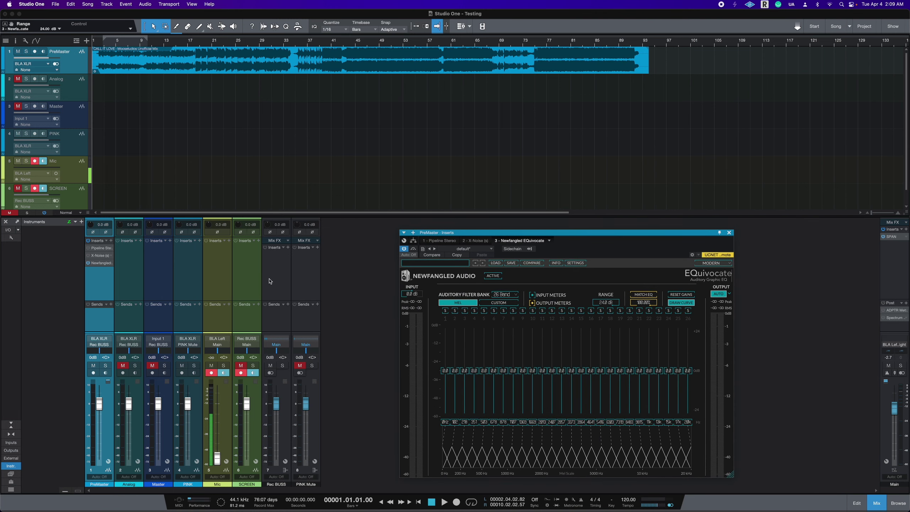
{"action": "left_click", "coordinate": [192, 403]}
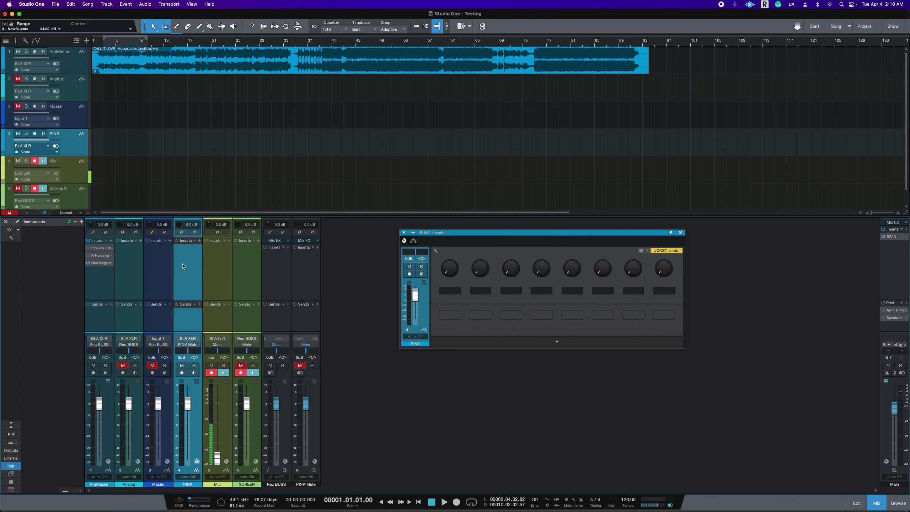
- Load the PINK FX chain from the Mixing folder onto PINK and open its Tone Generator
{"action": "left_click", "coordinate": [195, 241]}
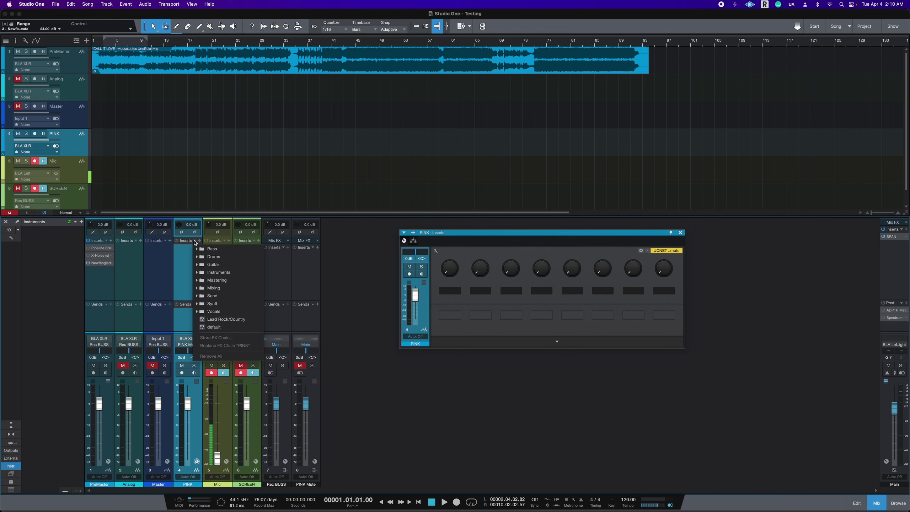
{"action": "left_click", "coordinate": [215, 281]}
{"action": "left_click", "coordinate": [215, 282]}
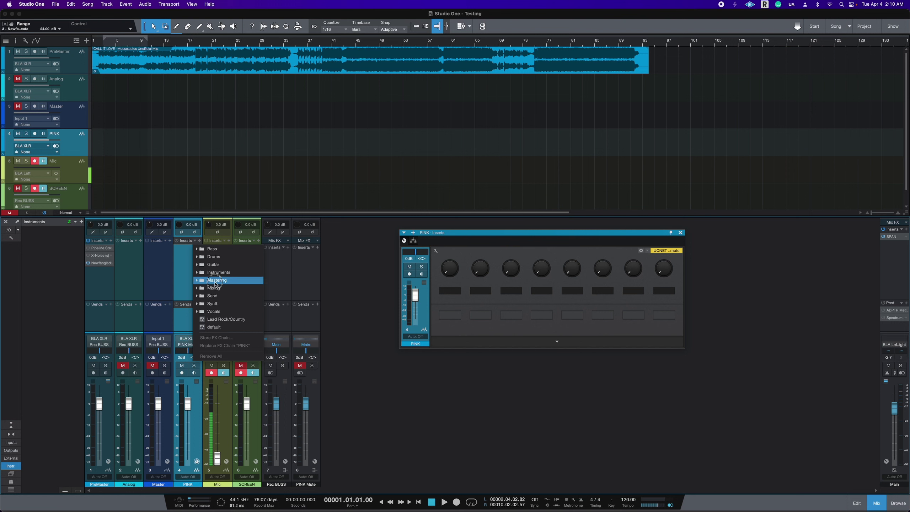
{"action": "left_click", "coordinate": [216, 289]}
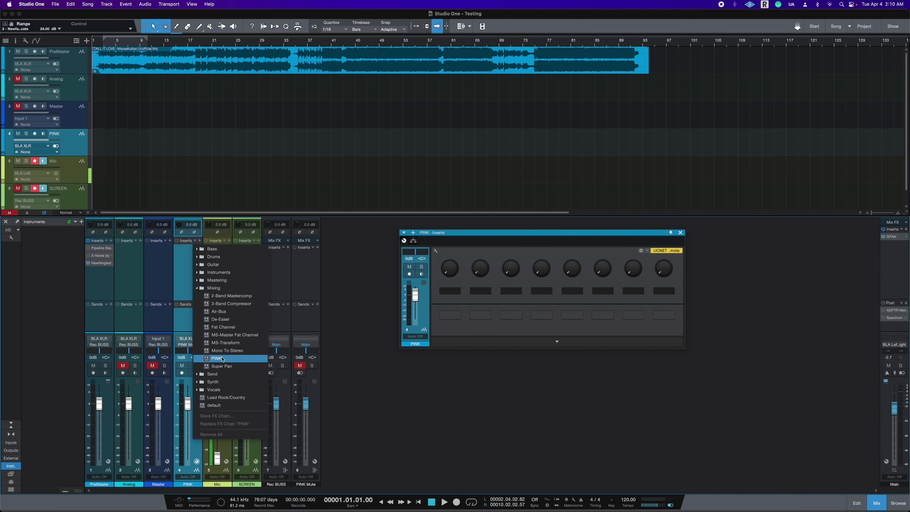
{"action": "left_click", "coordinate": [223, 359]}
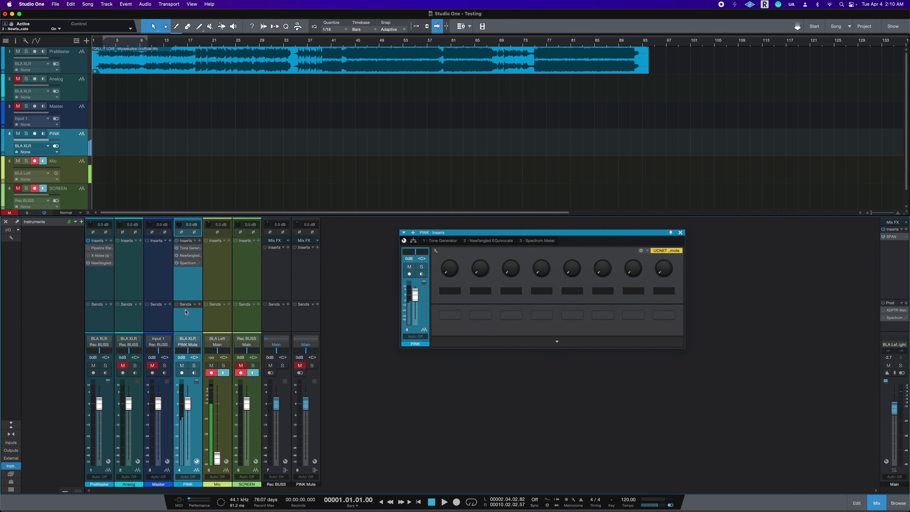
{"action": "left_click", "coordinate": [190, 252]}
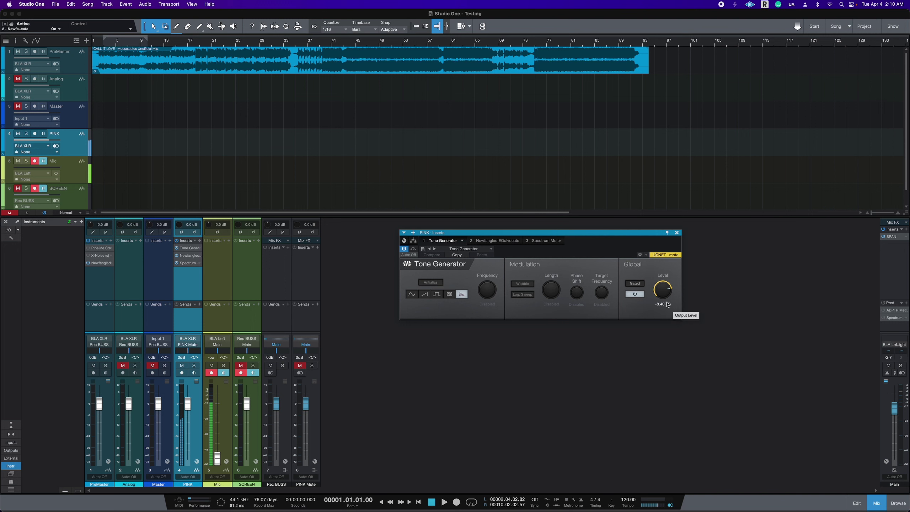
- Close the Tone Generator window and select the PINK Mute channel
{"action": "left_click", "coordinate": [677, 232]}
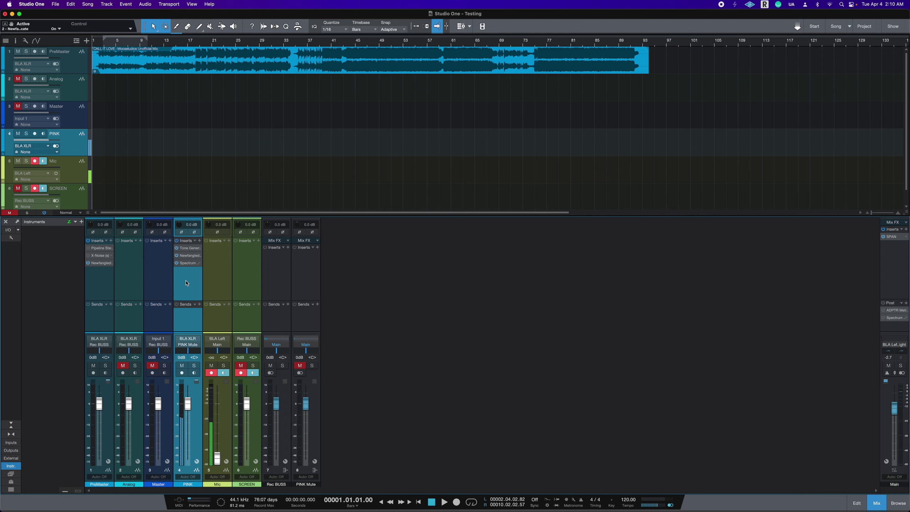
{"action": "left_click", "coordinate": [305, 292]}
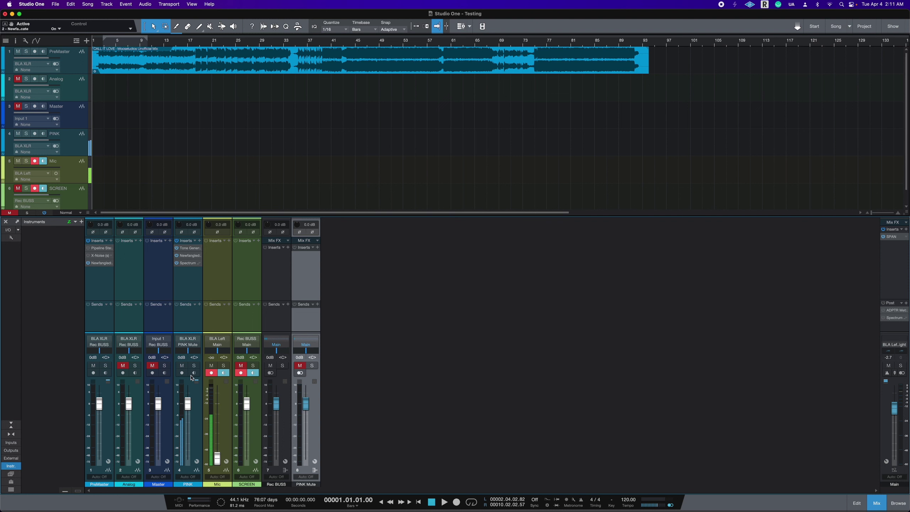
- Reopen PINK's Tone Generator and briefly audition the noise through PINK Mute
{"action": "left_click", "coordinate": [300, 365]}
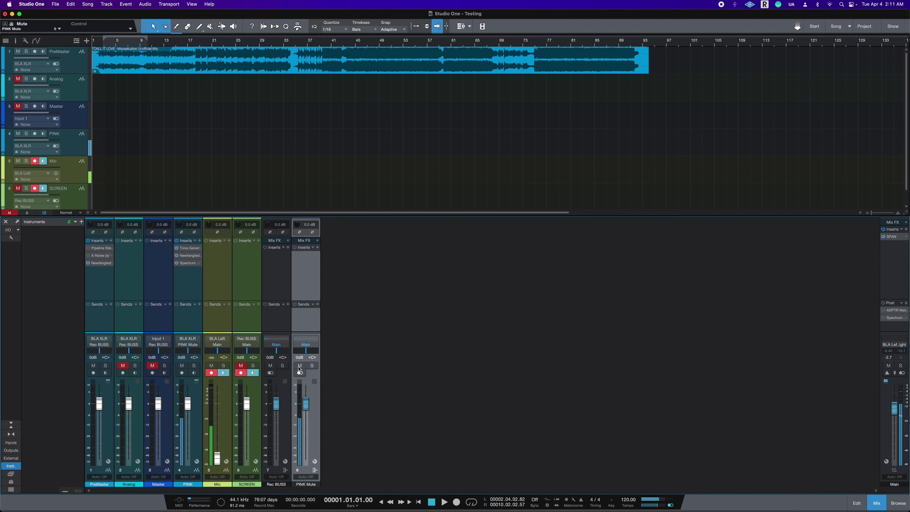
{"action": "left_click", "coordinate": [299, 366]}
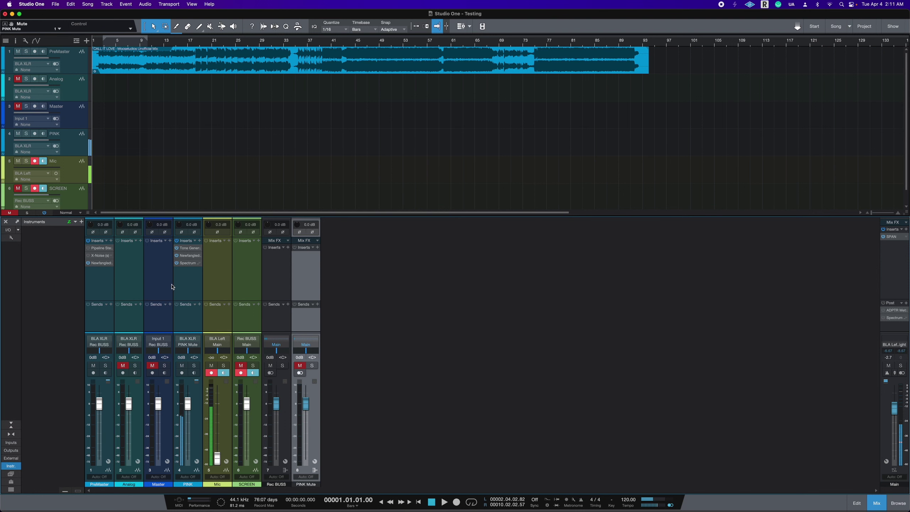
{"action": "double_click", "coordinate": [185, 248]}
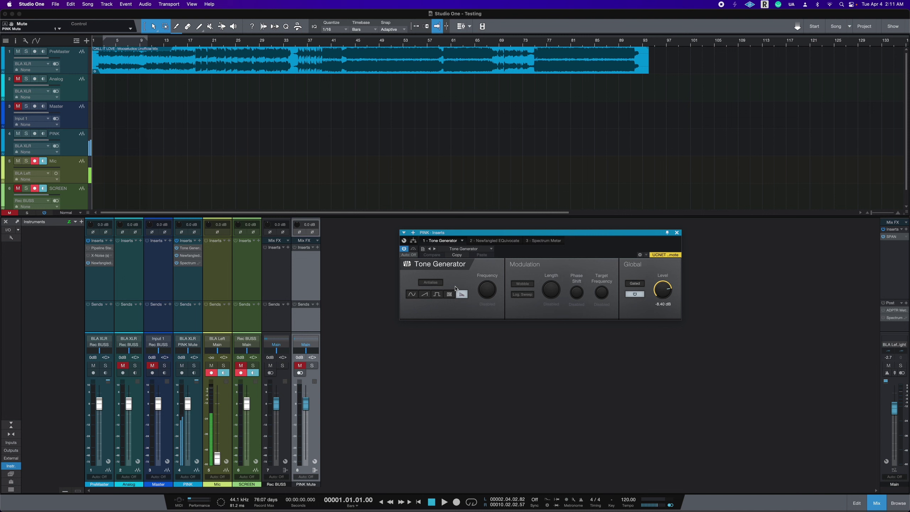
{"action": "left_click", "coordinate": [178, 258]}
{"action": "left_click", "coordinate": [303, 367]}
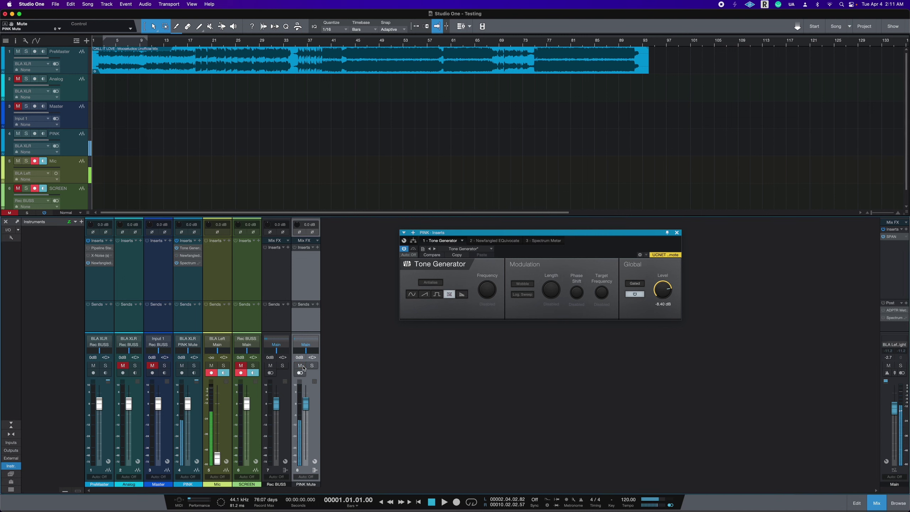
{"action": "left_click", "coordinate": [303, 367]}
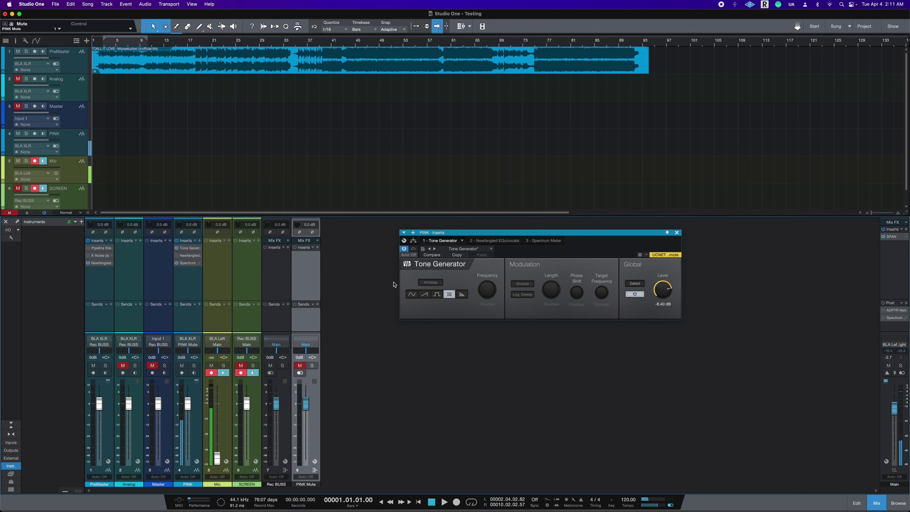
- Switch the generator from White Noise to Pink Noise and audition it
{"action": "left_click", "coordinate": [462, 294]}
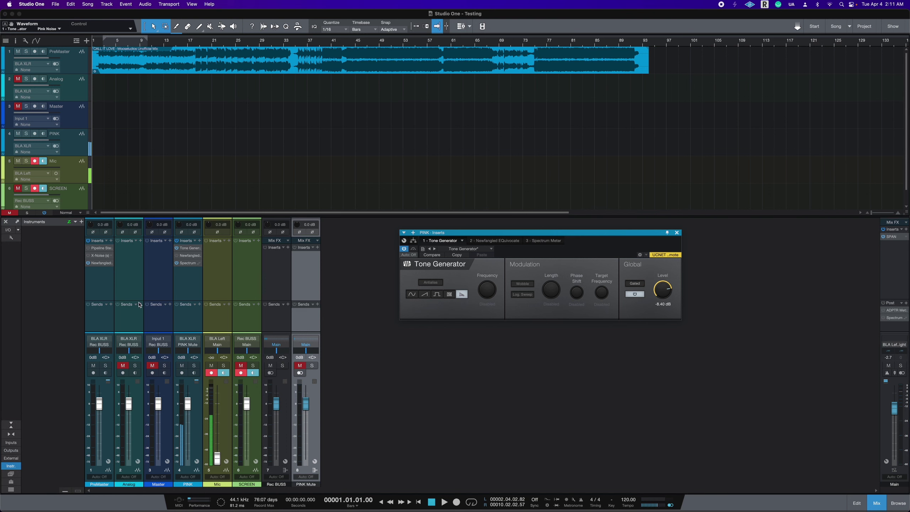
{"action": "left_click", "coordinate": [302, 366]}
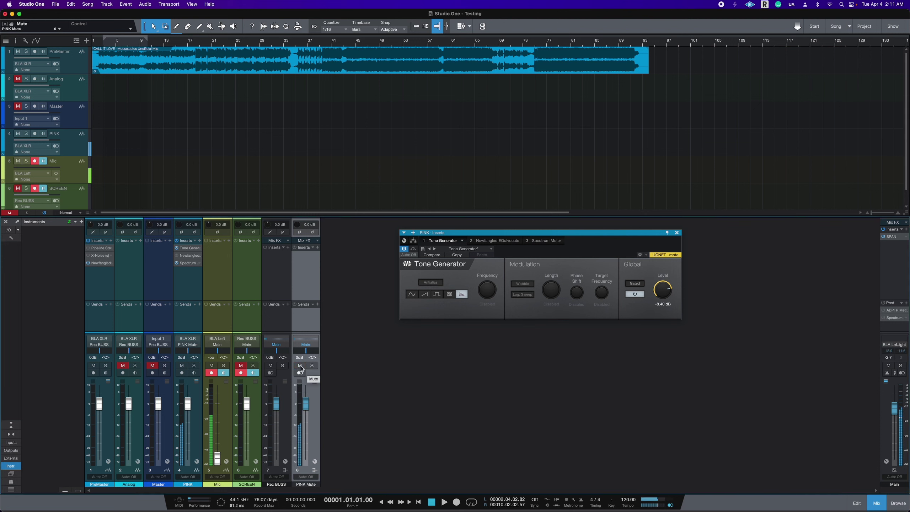
{"action": "left_click", "coordinate": [301, 366]}
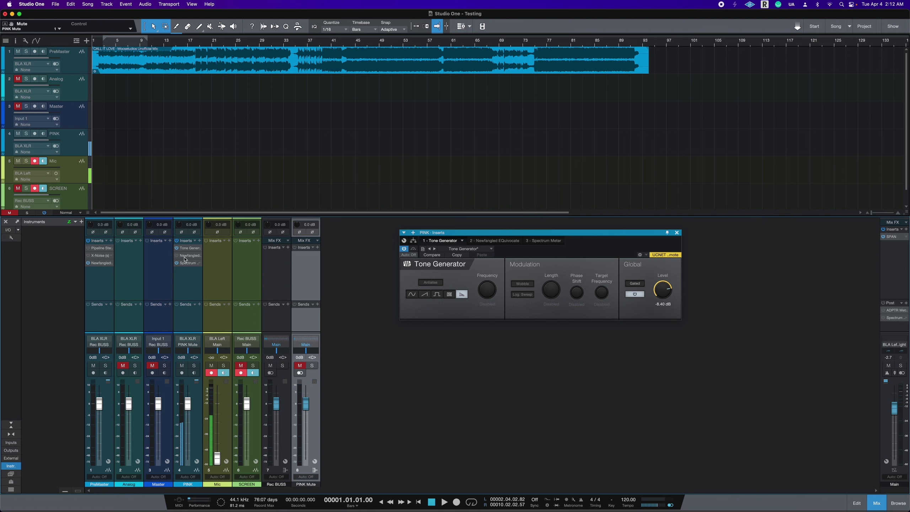
- Pin the Tone Generator window and open PINK's EQuivocate beside it
{"action": "left_click", "coordinate": [666, 235]}
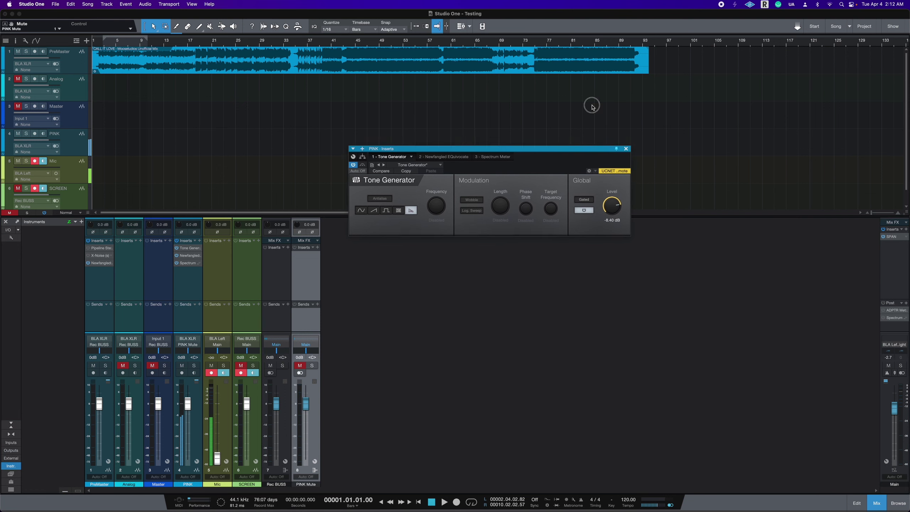
{"action": "left_click", "coordinate": [197, 255]}
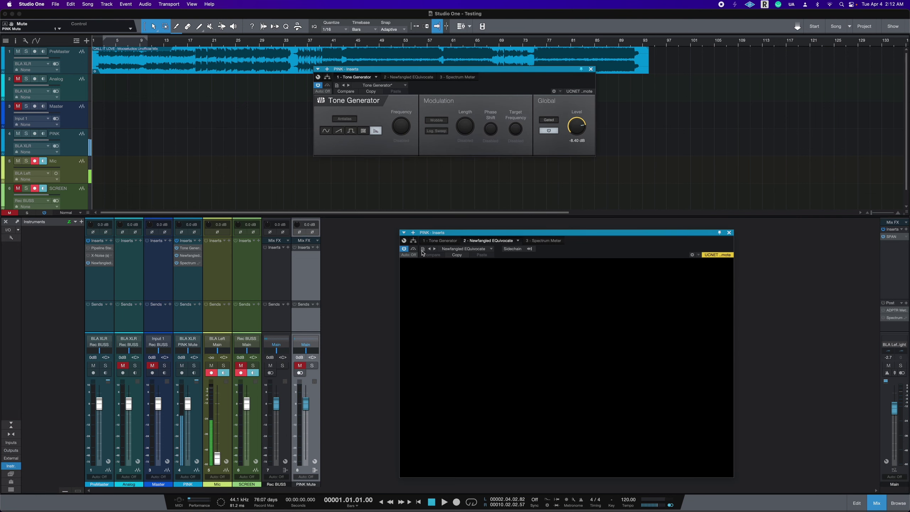
{"action": "left_click_drag", "start_coordinate": [530, 232], "coordinate": [439, 171]}
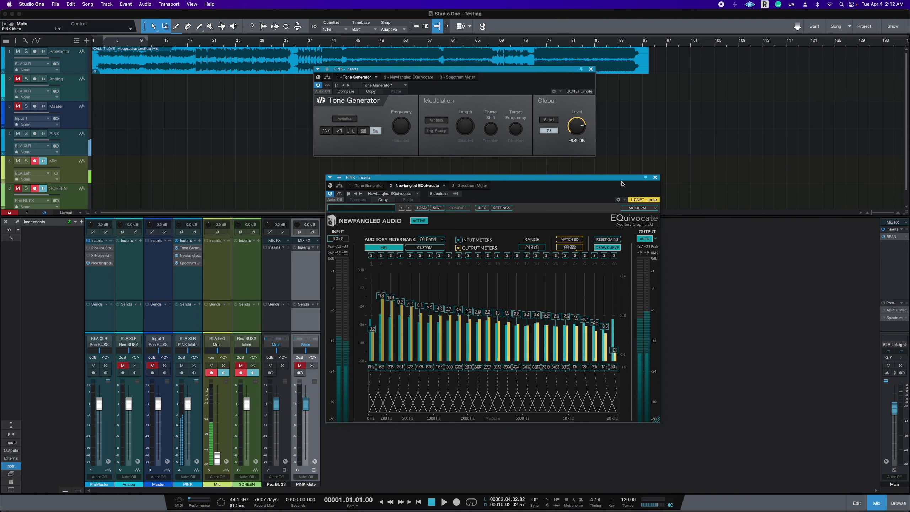
- Open PINK's Spectrum Meter, enlarged and positioned next to the EQuivocate window
{"action": "left_click_drag", "start_coordinate": [623, 178], "coordinate": [808, 166]}
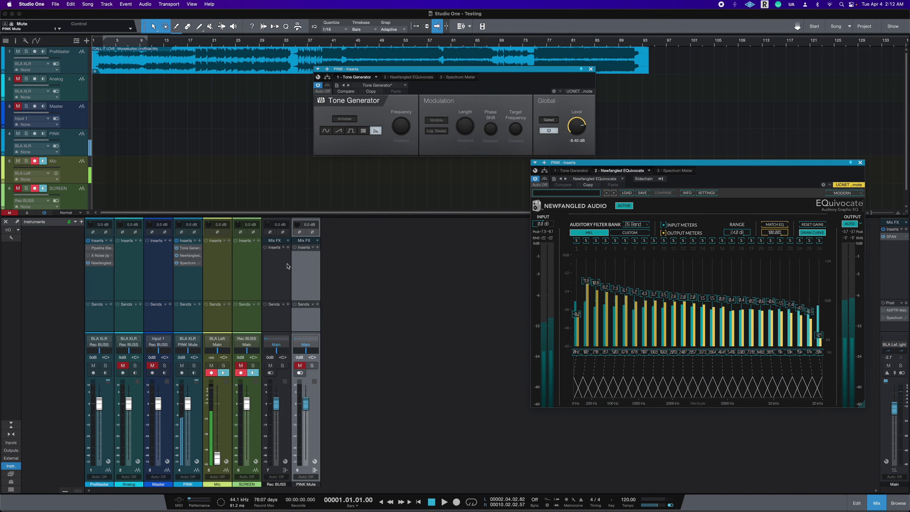
{"action": "left_click", "coordinate": [181, 265]}
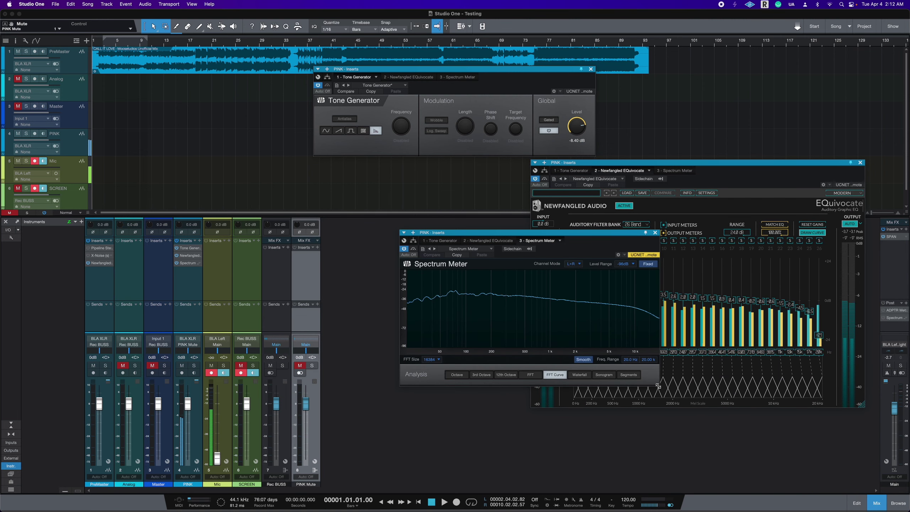
{"action": "left_click_drag", "start_coordinate": [657, 385], "coordinate": [681, 508]}
{"action": "left_click_drag", "start_coordinate": [567, 249], "coordinate": [399, 182]}
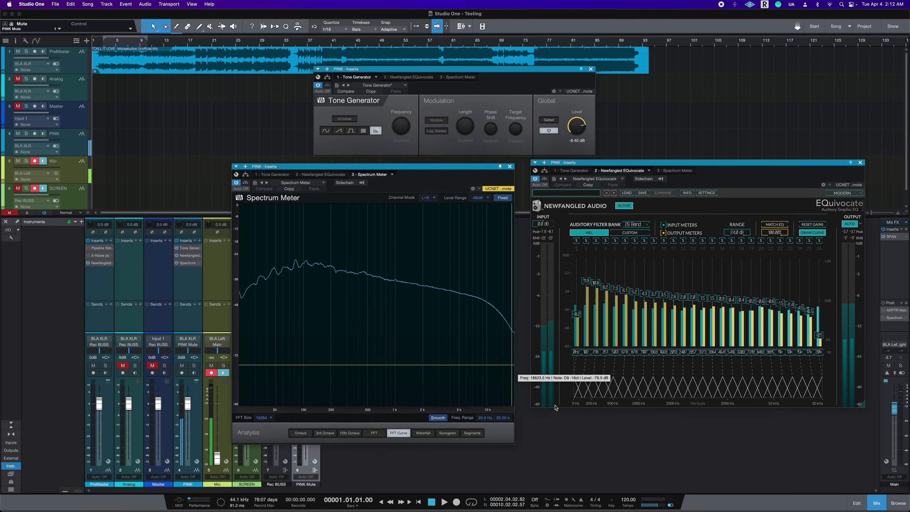
{"action": "left_click_drag", "start_coordinate": [513, 443], "coordinate": [529, 451]}
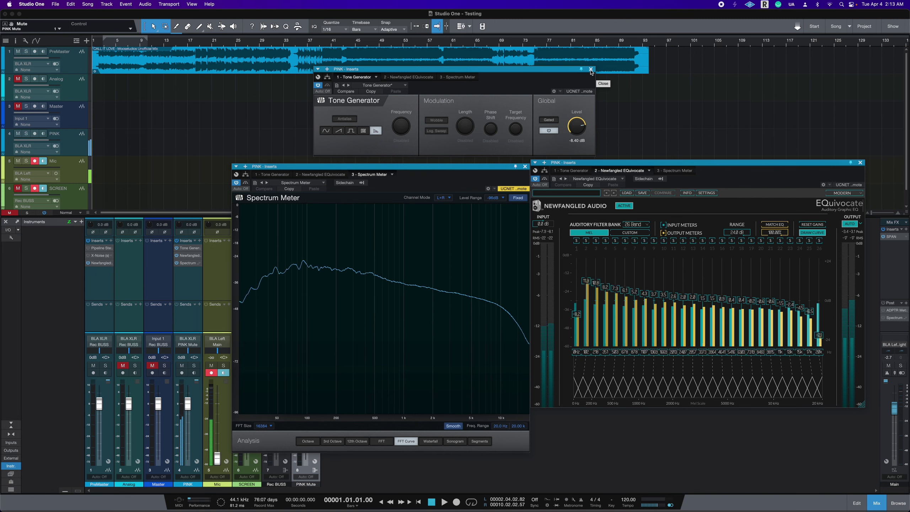
- Close the Tone Generator, listen to the noise unmuted, and close PINK's plugin windows
{"action": "left_click", "coordinate": [590, 70]}
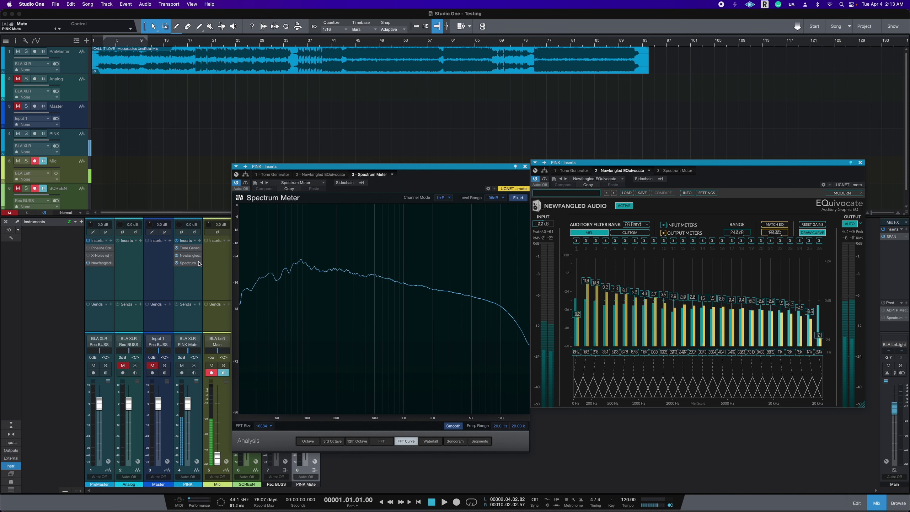
{"action": "left_click_drag", "start_coordinate": [411, 166], "coordinate": [440, 2]}
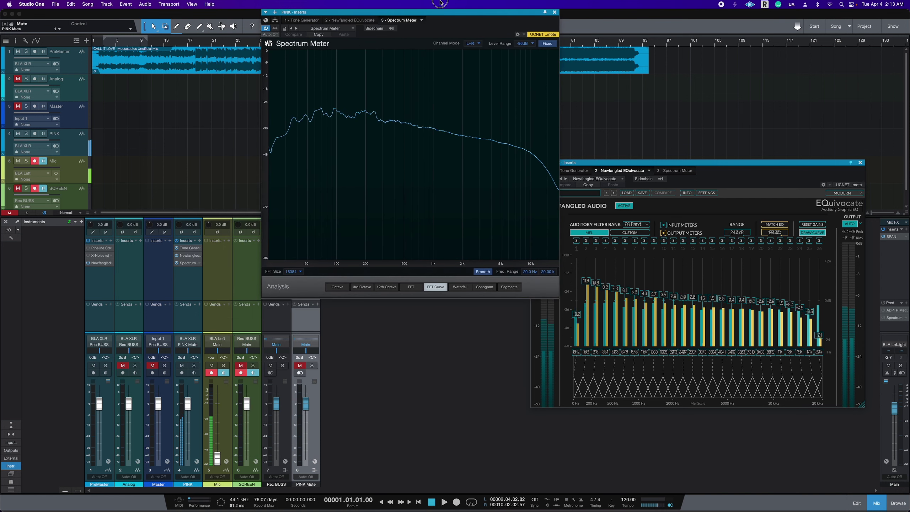
{"action": "left_click", "coordinate": [300, 365]}
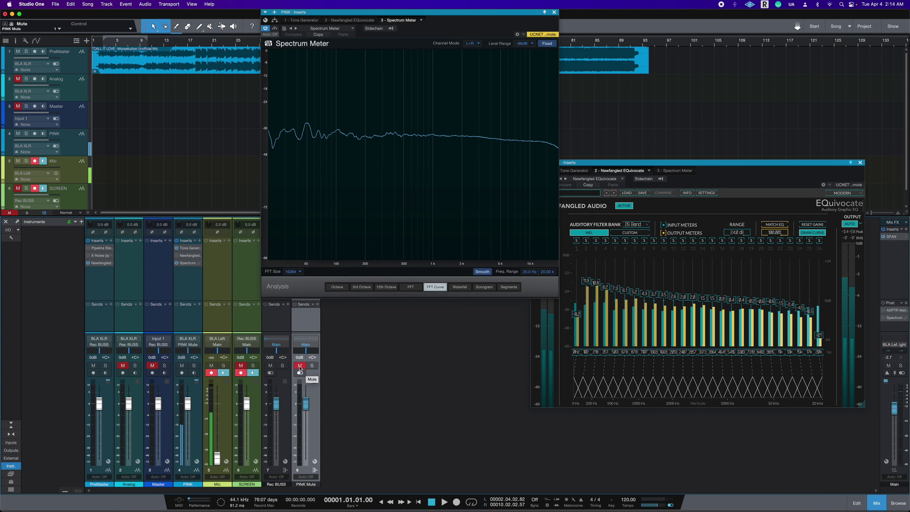
{"action": "left_click", "coordinate": [300, 366]}
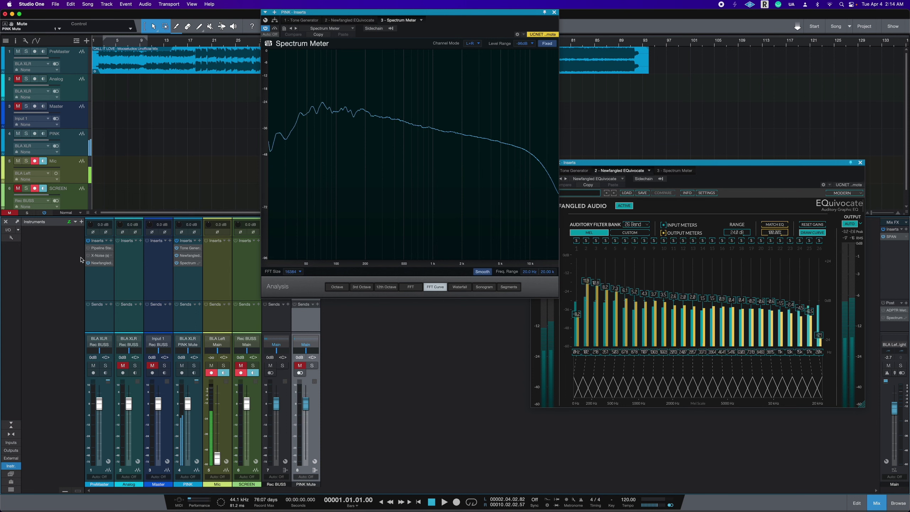
{"action": "left_click", "coordinate": [554, 13]}
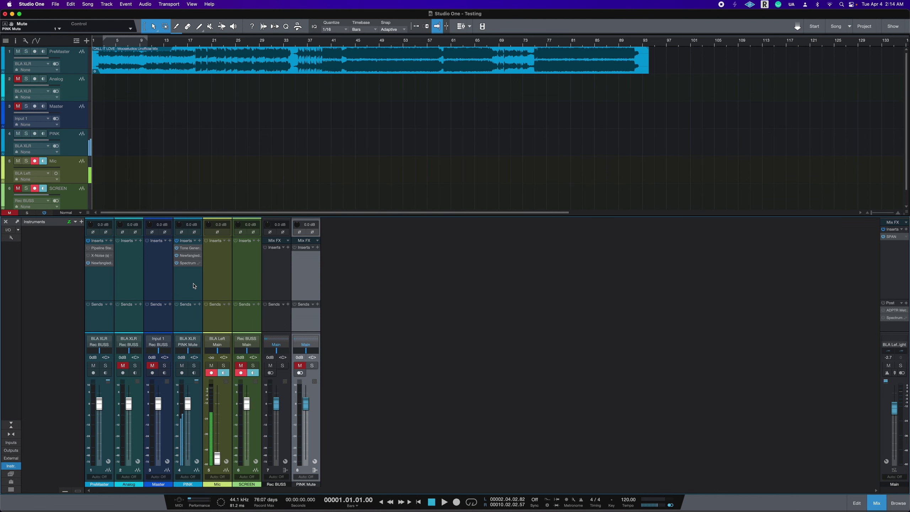
- Select PreMaster and open its flat EQuivocate, moving the window up and left
{"action": "left_click", "coordinate": [91, 281]}
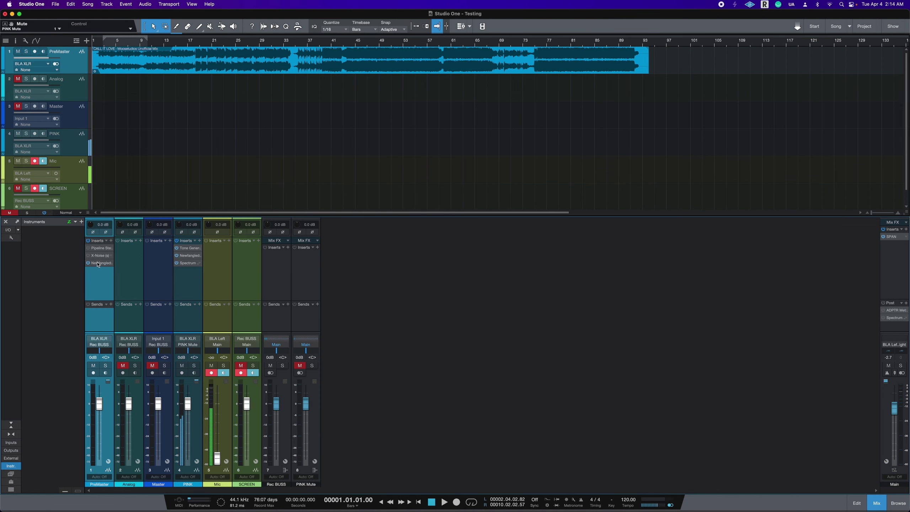
{"action": "left_click", "coordinate": [99, 263]}
{"action": "left_click_drag", "start_coordinate": [571, 245], "coordinate": [504, 194]}
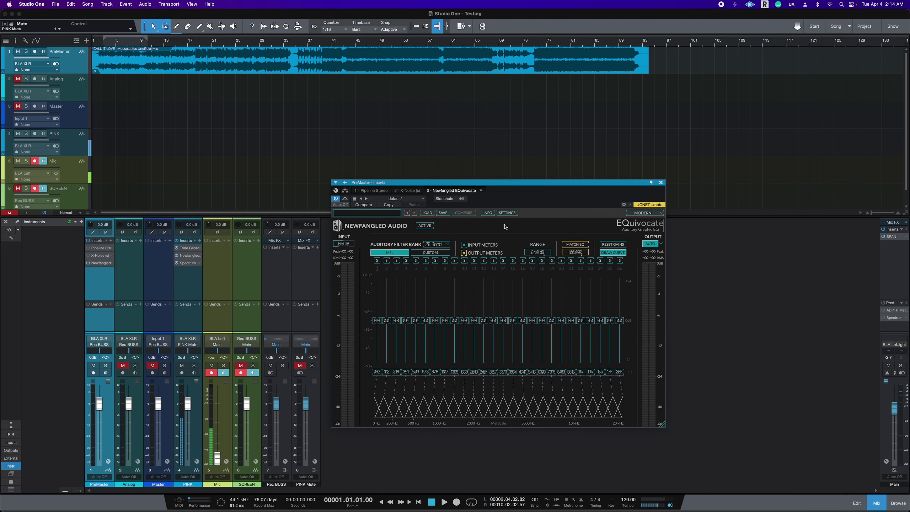
- Briefly compare against PINK's EQuivocate, then place the playhead at bar 43
{"action": "left_click", "coordinate": [188, 256]}
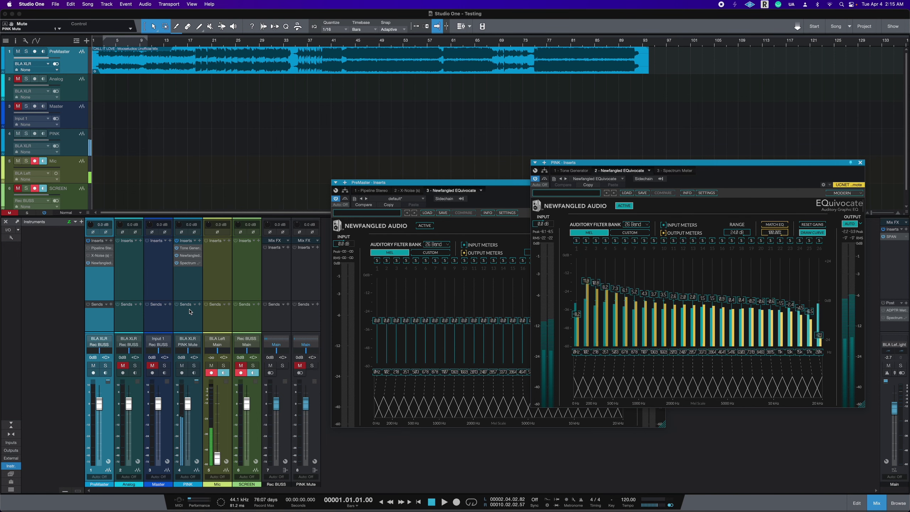
{"action": "key", "text": "super+w"}
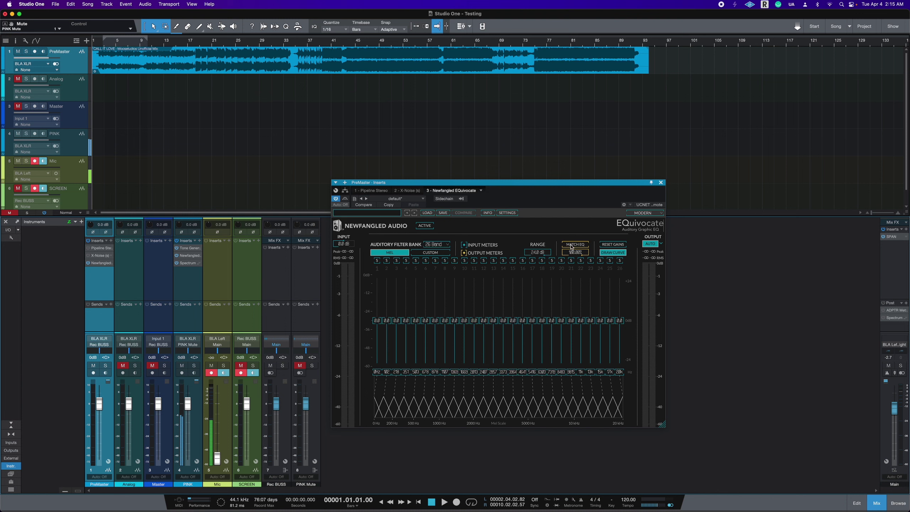
{"action": "left_click", "coordinate": [347, 42]}
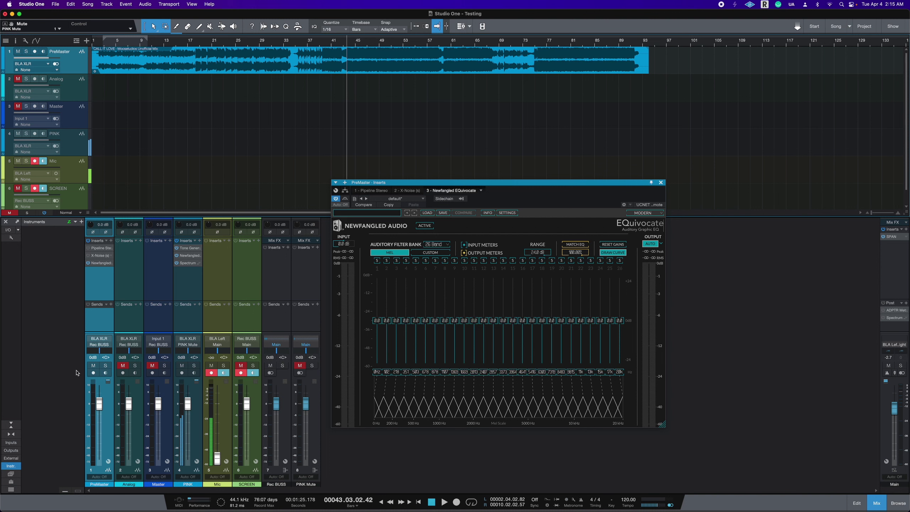
- Briefly try Match EQ during playback, then switch it off and return the playhead to bar 43
{"action": "key", "text": "space"}
{"action": "left_click", "coordinate": [576, 244]}
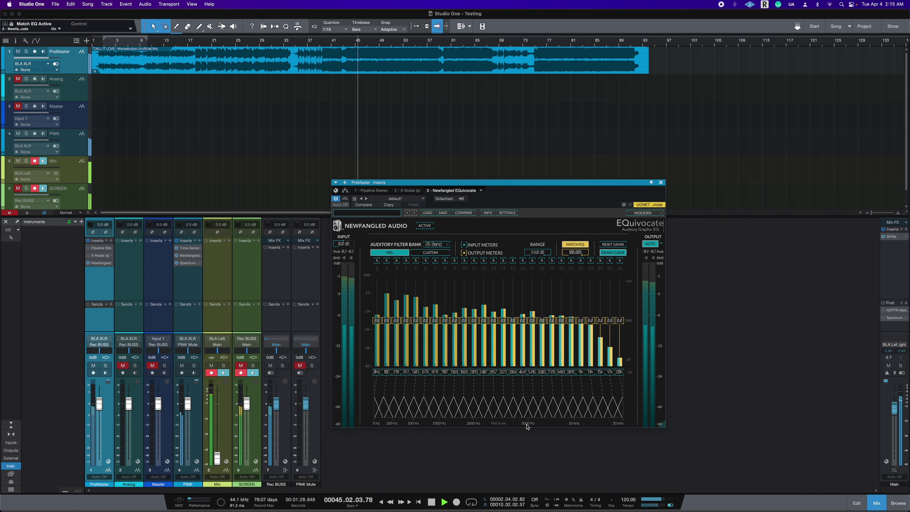
{"action": "key", "text": "space"}
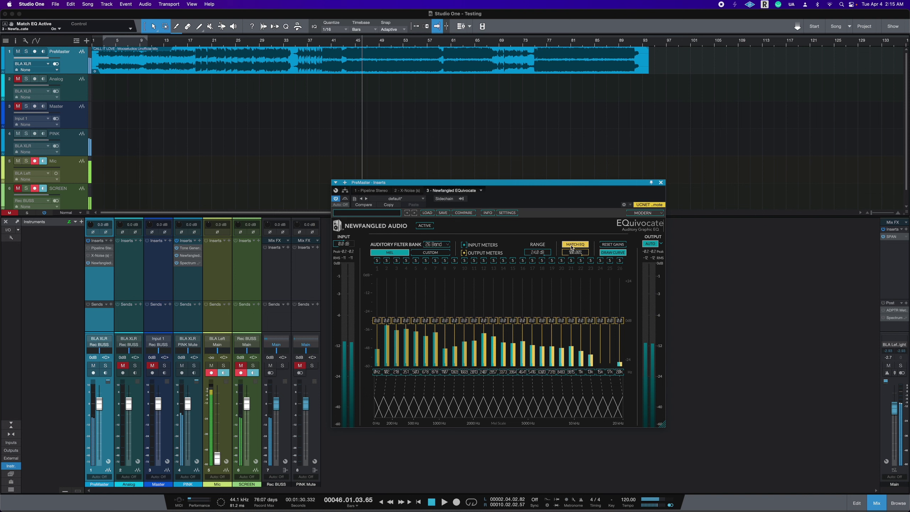
{"action": "left_click", "coordinate": [572, 247]}
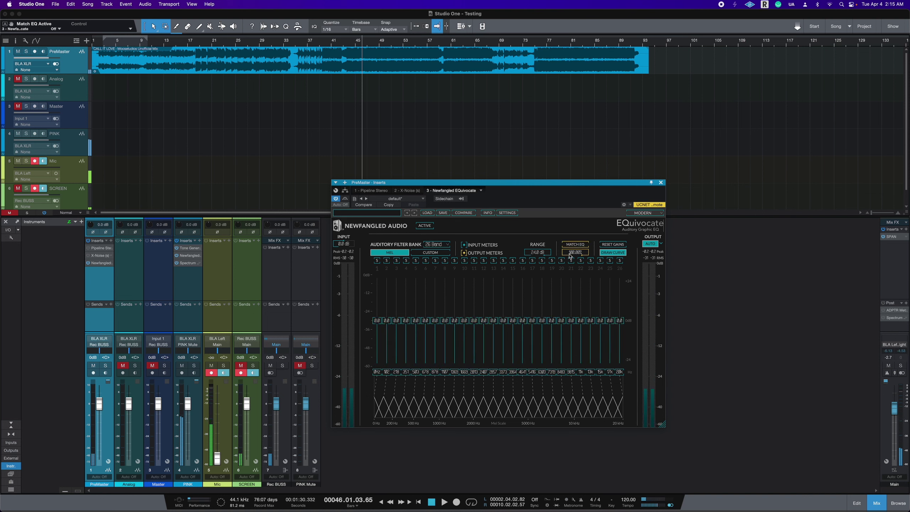
{"action": "key", "text": "KP_Subtract"}
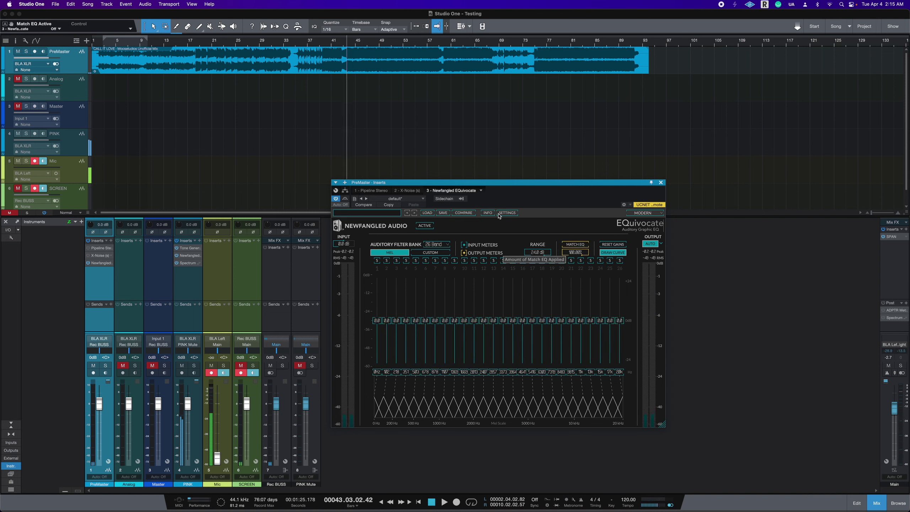
- Enable EQuivocate's sidechain input and select the PINK channel as its source
{"action": "left_click", "coordinate": [445, 199]}
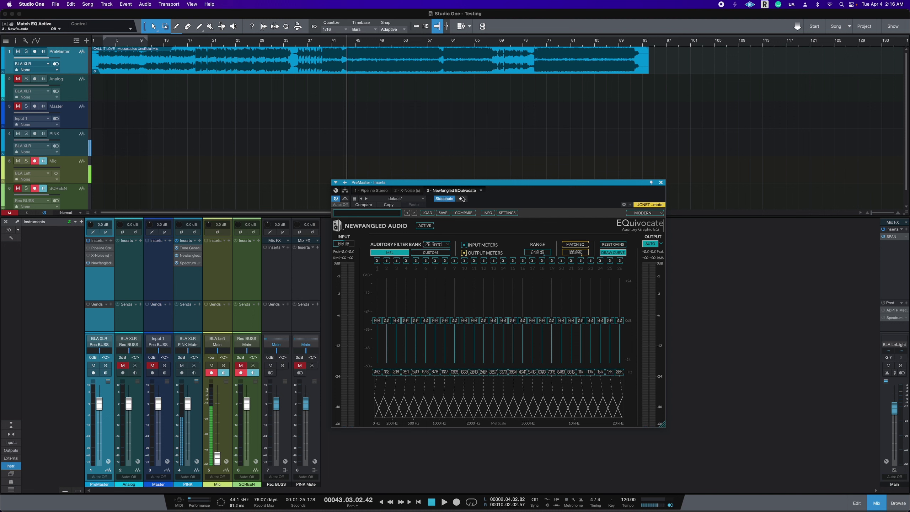
{"action": "left_click", "coordinate": [463, 199]}
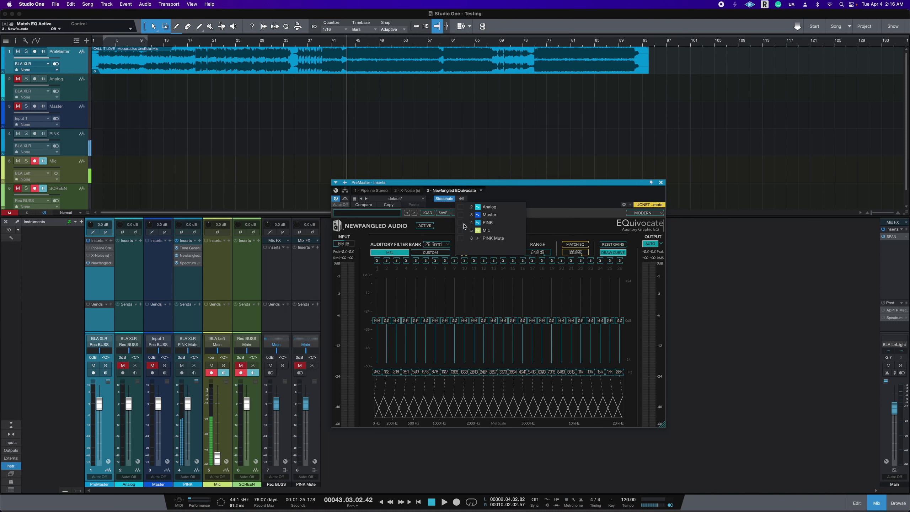
{"action": "left_click", "coordinate": [461, 222]}
{"action": "left_click", "coordinate": [186, 277]}
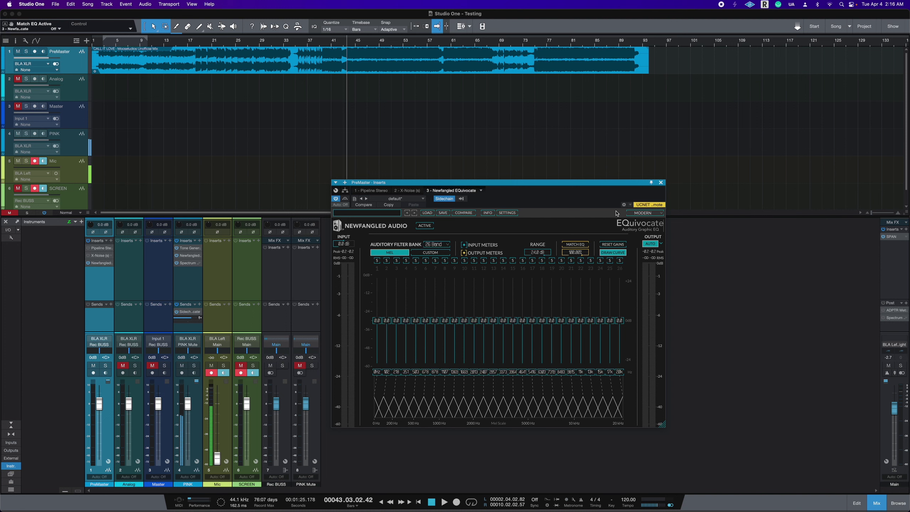
- Run Match EQ over about 25 seconds of playback, then stop matching and playback
{"action": "left_click", "coordinate": [574, 245]}
{"action": "key", "text": "space"}
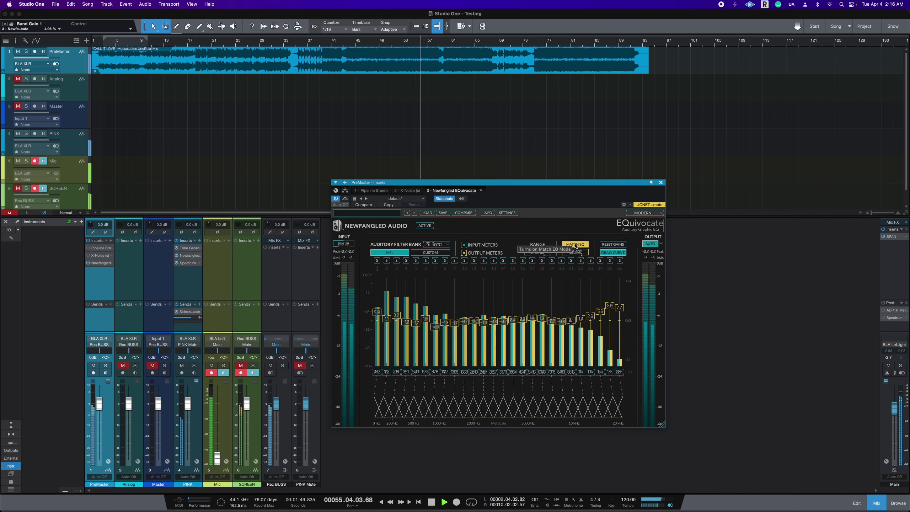
{"action": "left_click", "coordinate": [577, 248]}
{"action": "key", "text": "space"}
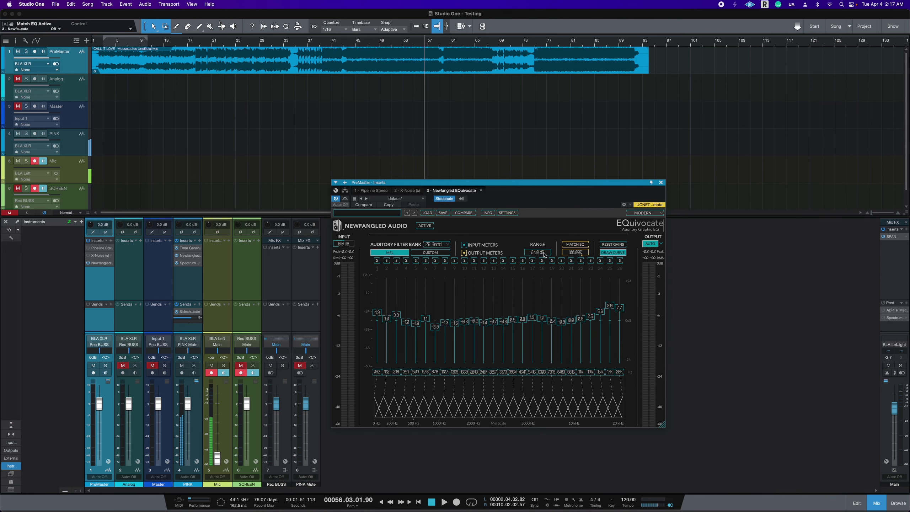
- Lower EQuivocate's Range from 24.0 dB to 9.2 dB
{"action": "left_click_drag", "start_coordinate": [542, 255], "coordinate": [537, 279]}
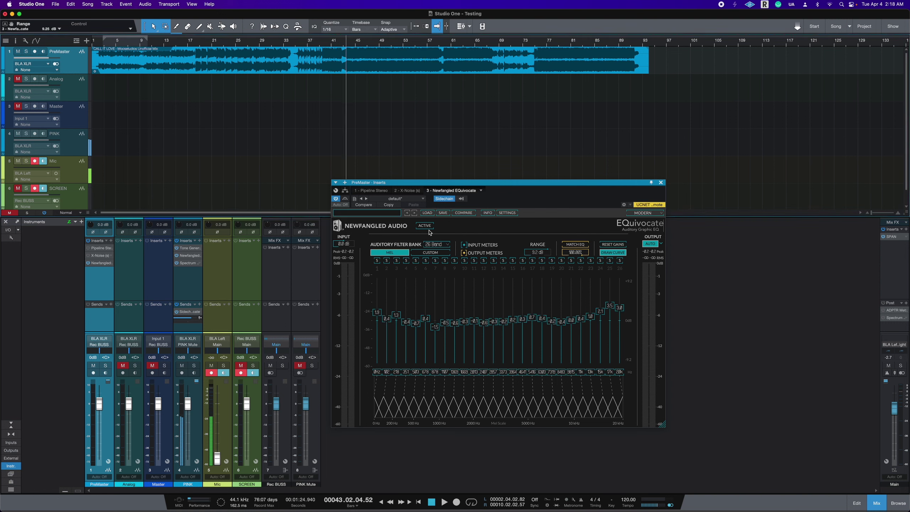
- Play the mix from bar 43 with EQuivocate bypassed, then again with it active
{"action": "left_click", "coordinate": [346, 43]}
{"action": "key", "text": "space"}
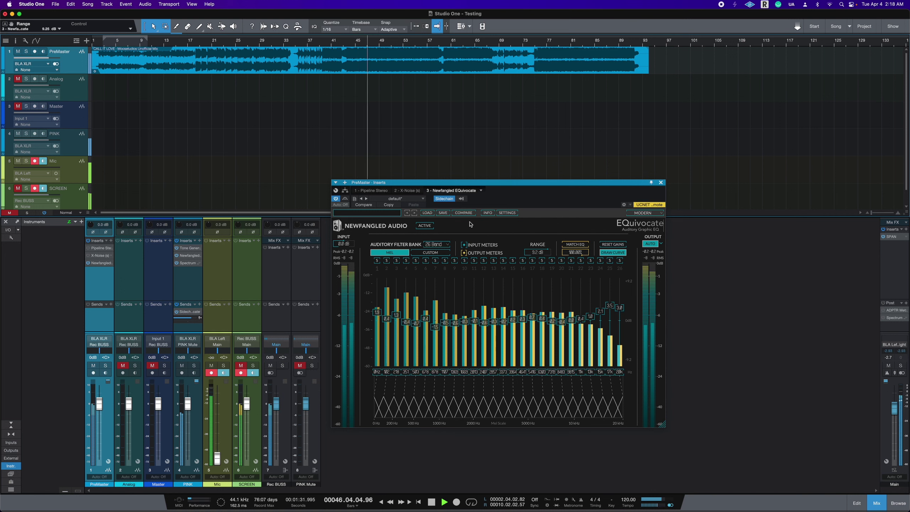
{"action": "key", "text": "space"}
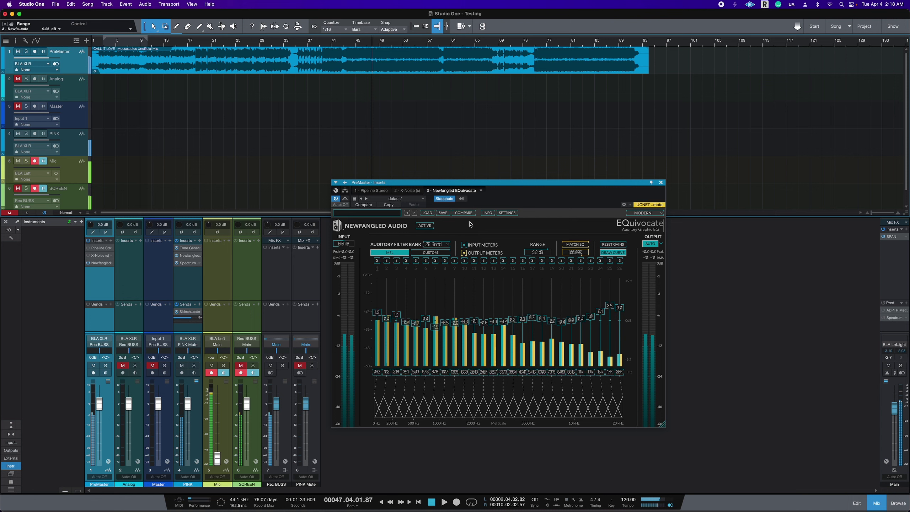
{"action": "left_click", "coordinate": [431, 226]}
{"action": "key", "text": "space"}
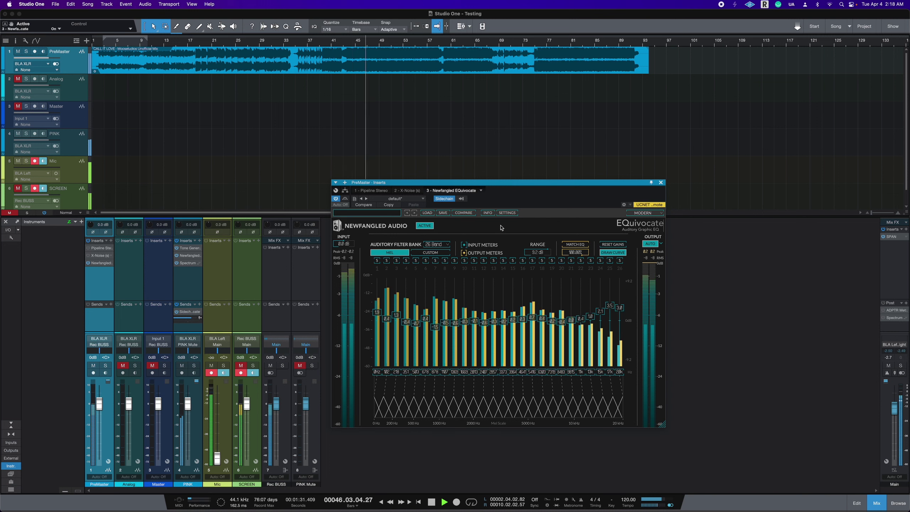
{"action": "key", "text": "space"}
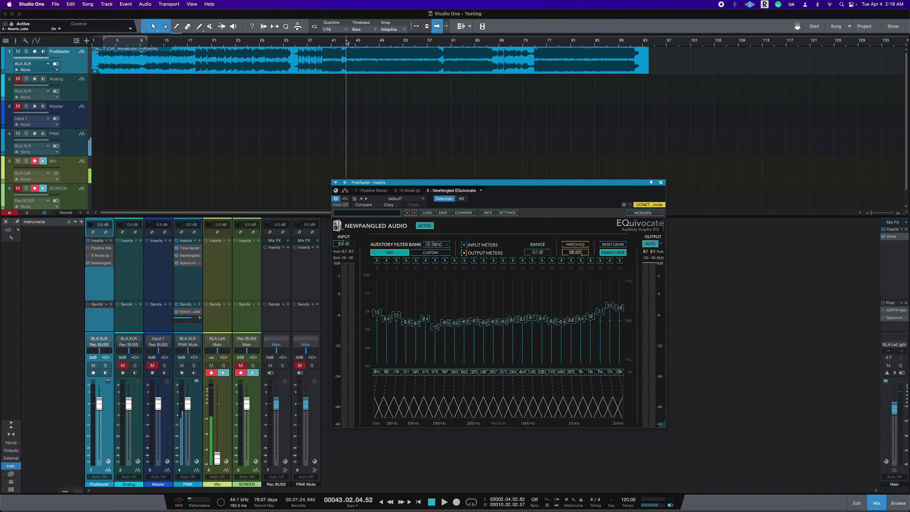
- Toggle EQuivocate between bypassed and active during playback, ending with it active
{"action": "left_click", "coordinate": [431, 226]}
{"action": "key", "text": "space"}
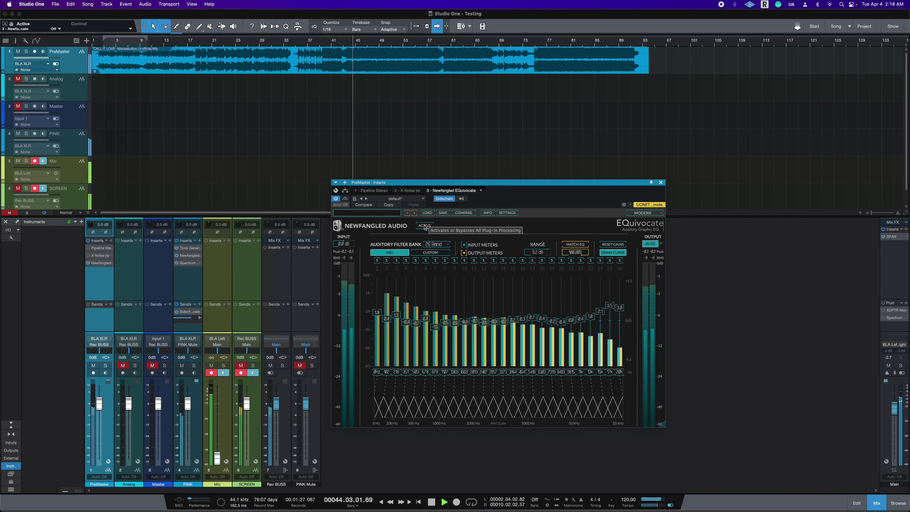
{"action": "left_click", "coordinate": [425, 226]}
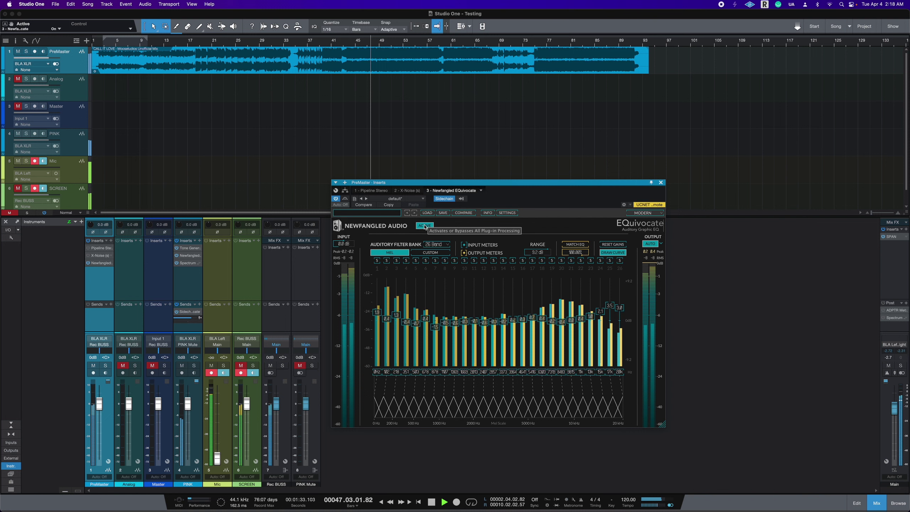
{"action": "left_click", "coordinate": [424, 226]}
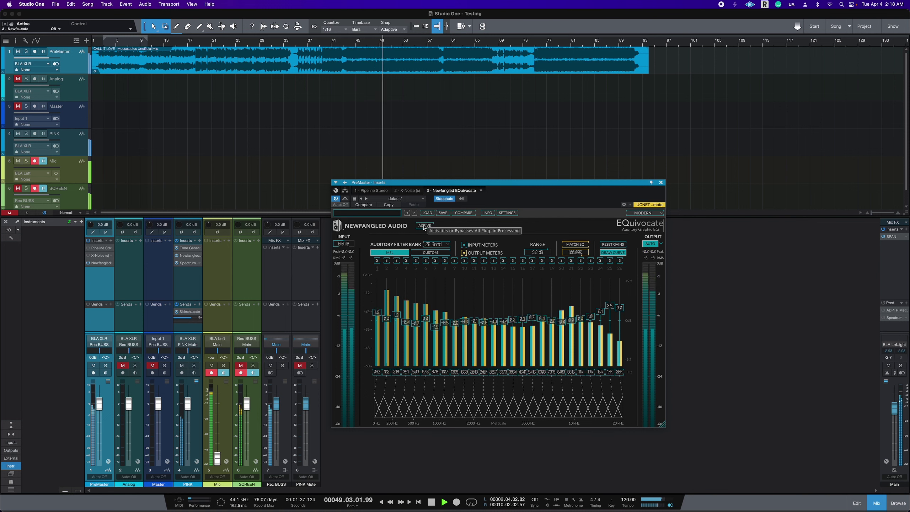
{"action": "left_click", "coordinate": [424, 226]}
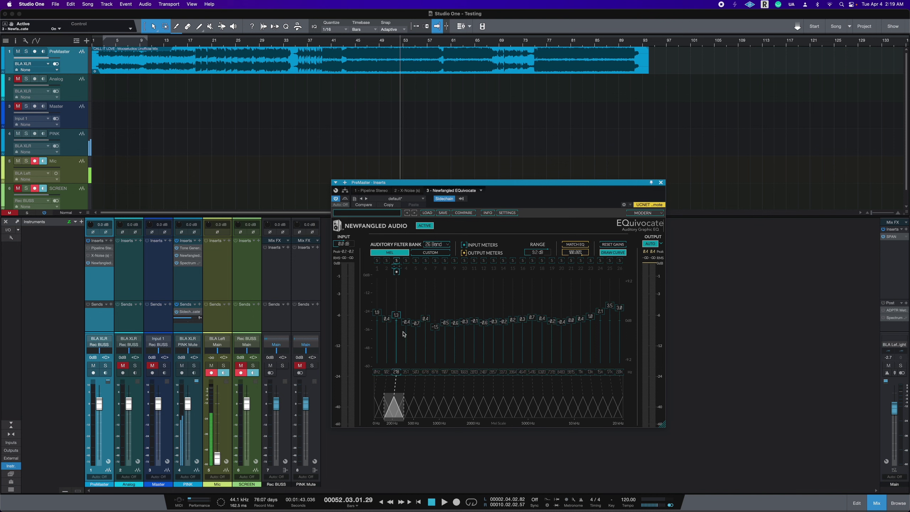
- Draw trial band curves: redraw bands 1–23, a hump over 8–18, lower bands 5–10, then a ramp
{"action": "mouse_move", "coordinate": [372, 317]}
{"action": "left_mouse_down"}
{"action": "mouse_move", "coordinate": [446, 294]}
{"action": "mouse_move", "coordinate": [470, 323]}
{"action": "mouse_move", "coordinate": [533, 308]}
{"action": "mouse_move", "coordinate": [586, 317]}
{"action": "left_mouse_up"}
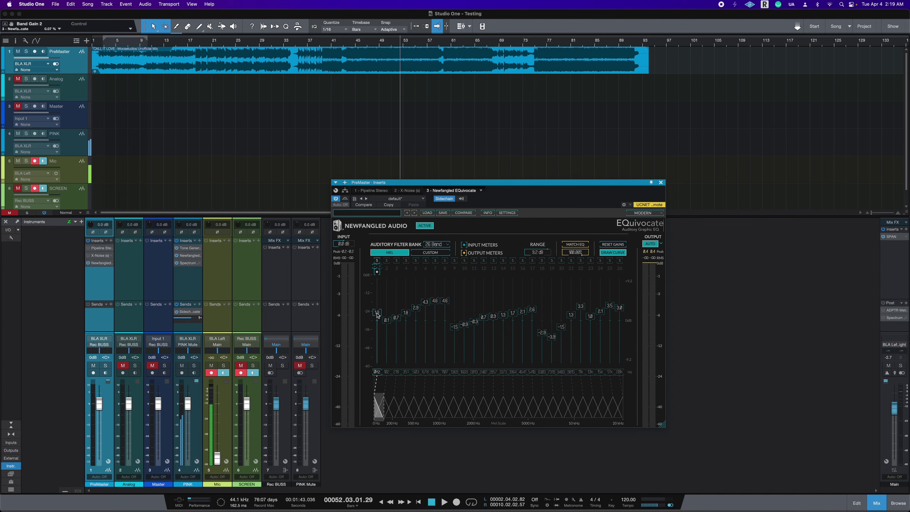
{"action": "mouse_move", "coordinate": [445, 325]}
{"action": "left_mouse_down"}
{"action": "mouse_move", "coordinate": [477, 308]}
{"action": "mouse_move", "coordinate": [543, 323]}
{"action": "left_mouse_up"}
{"action": "mouse_move", "coordinate": [416, 320]}
{"action": "left_mouse_down"}
{"action": "mouse_move", "coordinate": [461, 319]}
{"action": "mouse_move", "coordinate": [460, 332]}
{"action": "mouse_move", "coordinate": [415, 331]}
{"action": "left_mouse_up"}
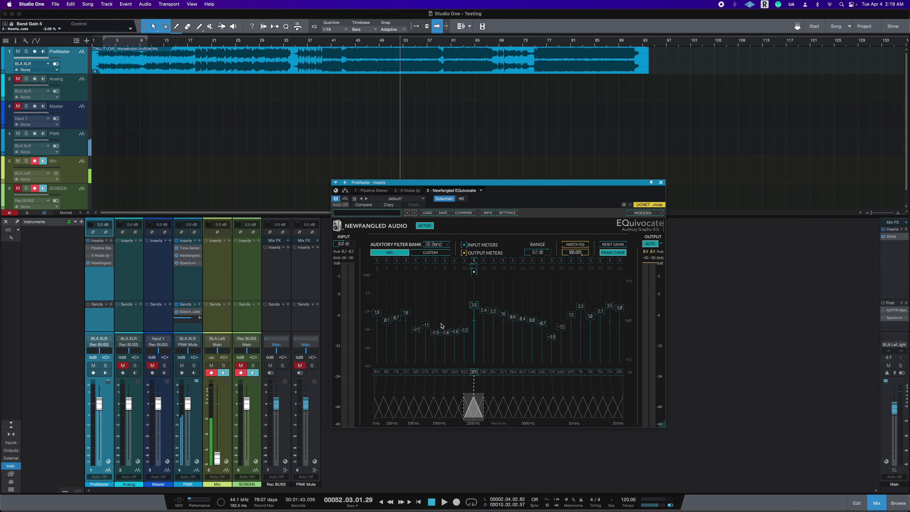
{"action": "mouse_move", "coordinate": [390, 314]}
{"action": "left_mouse_down"}
{"action": "mouse_move", "coordinate": [603, 305]}
{"action": "mouse_move", "coordinate": [382, 315]}
{"action": "mouse_move", "coordinate": [616, 319]}
{"action": "mouse_move", "coordinate": [416, 329]}
{"action": "mouse_move", "coordinate": [528, 329]}
{"action": "mouse_move", "coordinate": [490, 355]}
{"action": "left_mouse_up"}
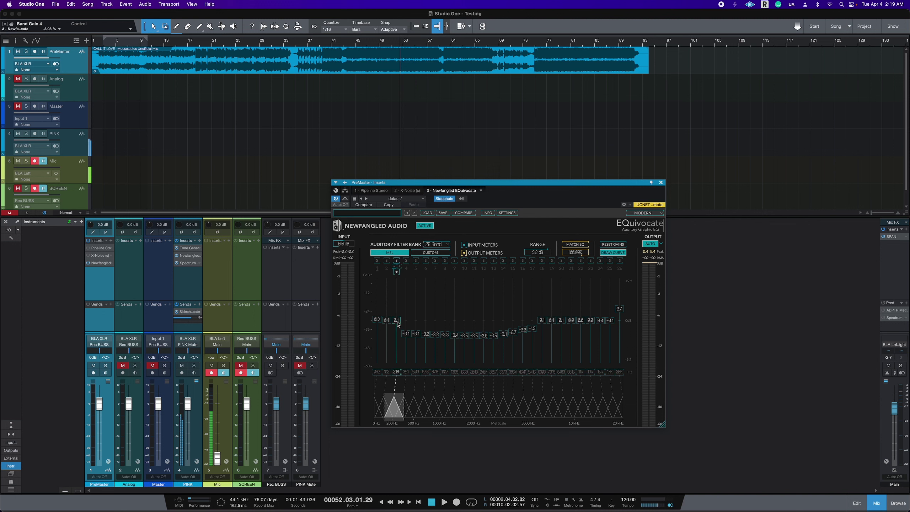
- Raise bands 3–18 to about 0 dB, set band 8 near -2.6 dB, and smooth bands 16–26
{"action": "left_click_drag", "start_coordinate": [394, 320], "coordinate": [541, 317]}
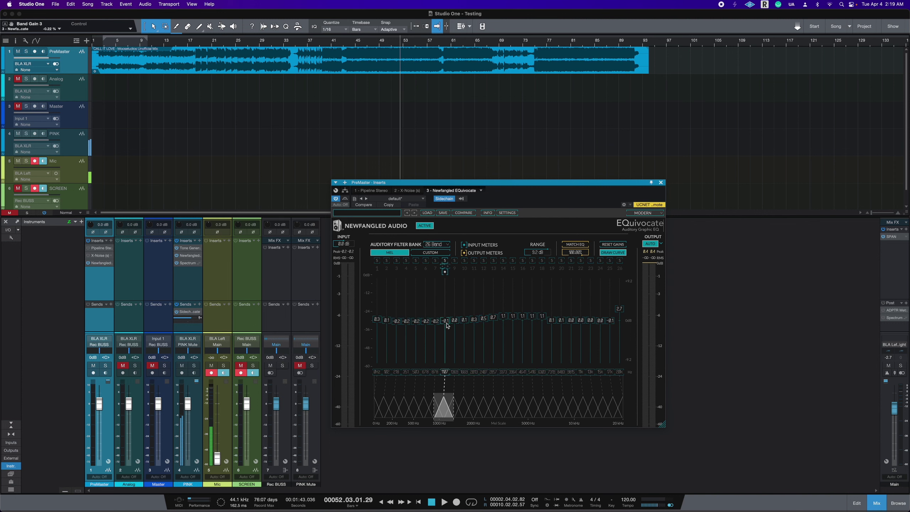
{"action": "mouse_move", "coordinate": [444, 320]}
{"action": "left_mouse_down"}
{"action": "mouse_move", "coordinate": [440, 328]}
{"action": "mouse_move", "coordinate": [433, 321]}
{"action": "mouse_move", "coordinate": [489, 305]}
{"action": "mouse_move", "coordinate": [504, 311]}
{"action": "mouse_move", "coordinate": [378, 320]}
{"action": "mouse_move", "coordinate": [512, 318]}
{"action": "left_mouse_up"}
{"action": "left_click_drag", "start_coordinate": [592, 322], "coordinate": [521, 317]}
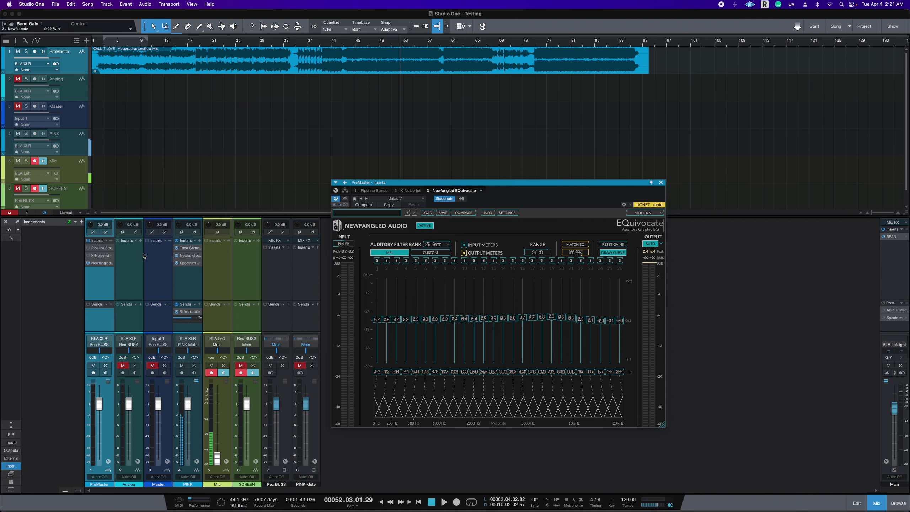
{"action": "double_click", "coordinate": [185, 256]}
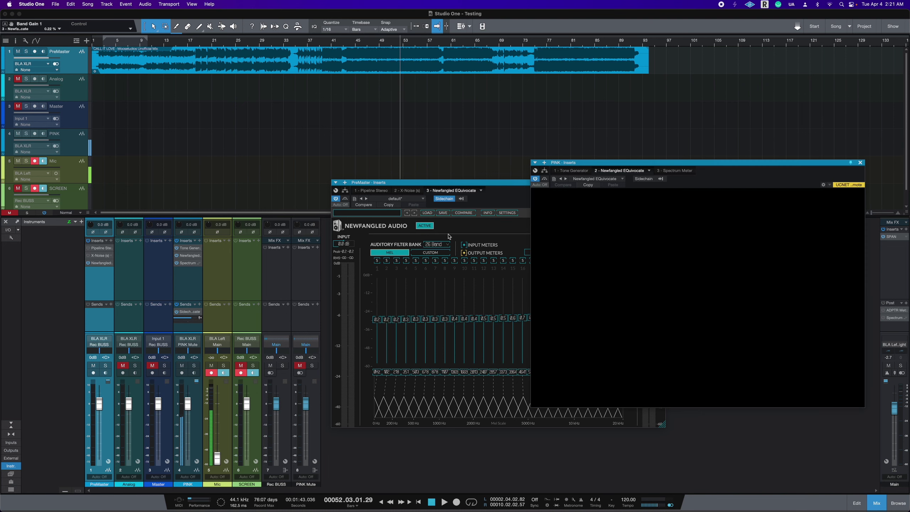
{"action": "left_click_drag", "start_coordinate": [723, 156], "coordinate": [525, 133]}
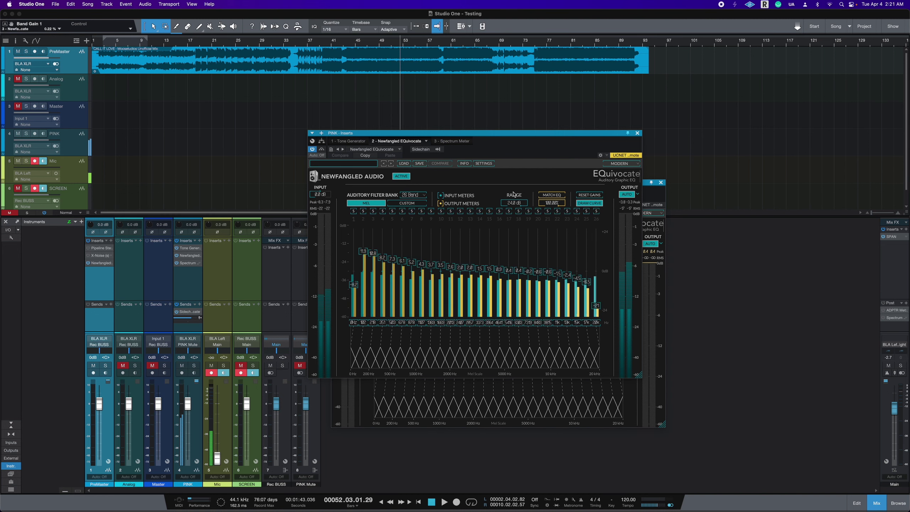
{"action": "left_click", "coordinate": [637, 132]}
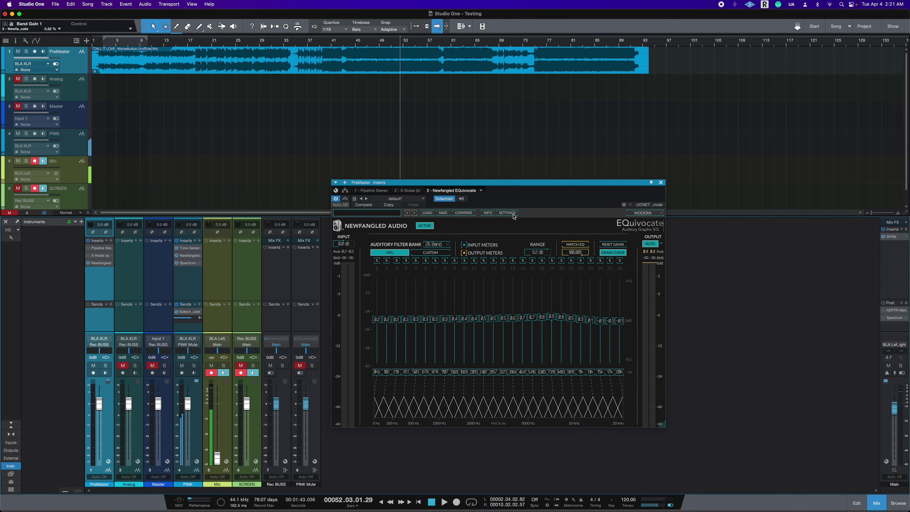